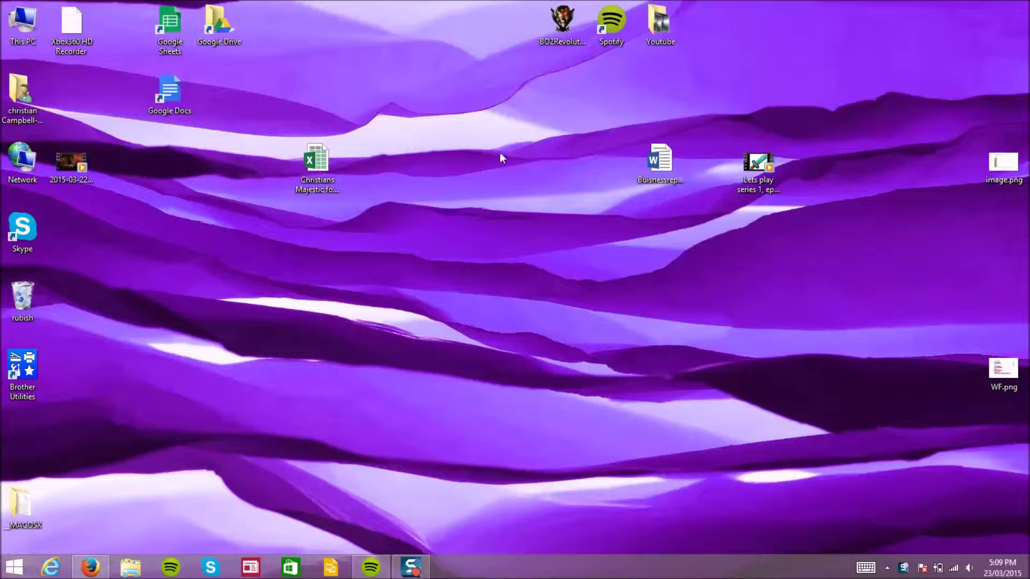
Select the 'Lets play series 1' .mp4 video icon on the desktop.
left_click(777, 169)
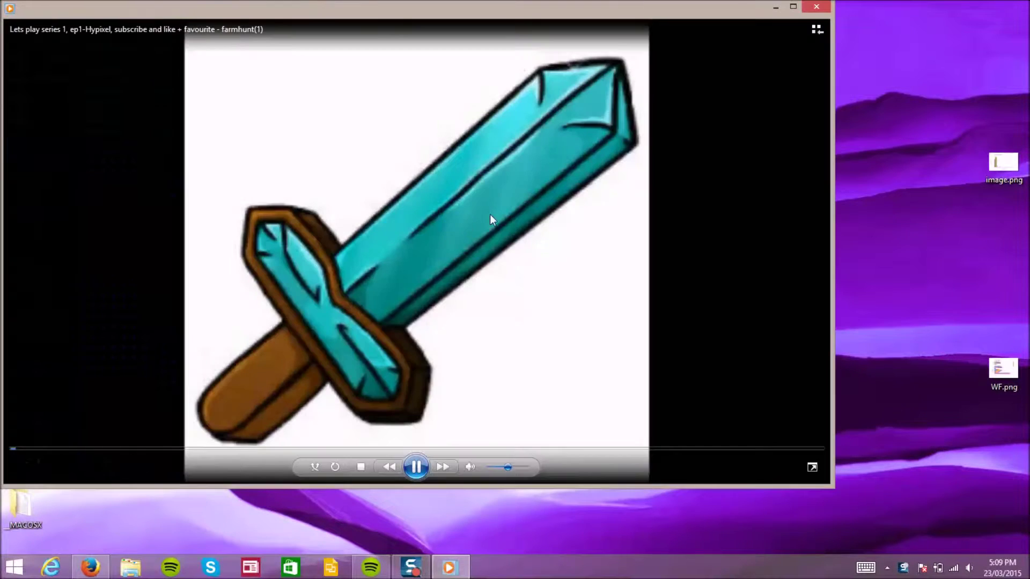
Skip ahead into the Farm Hunt gameplay footage, then close Windows Media Player.
left_click(425, 449)
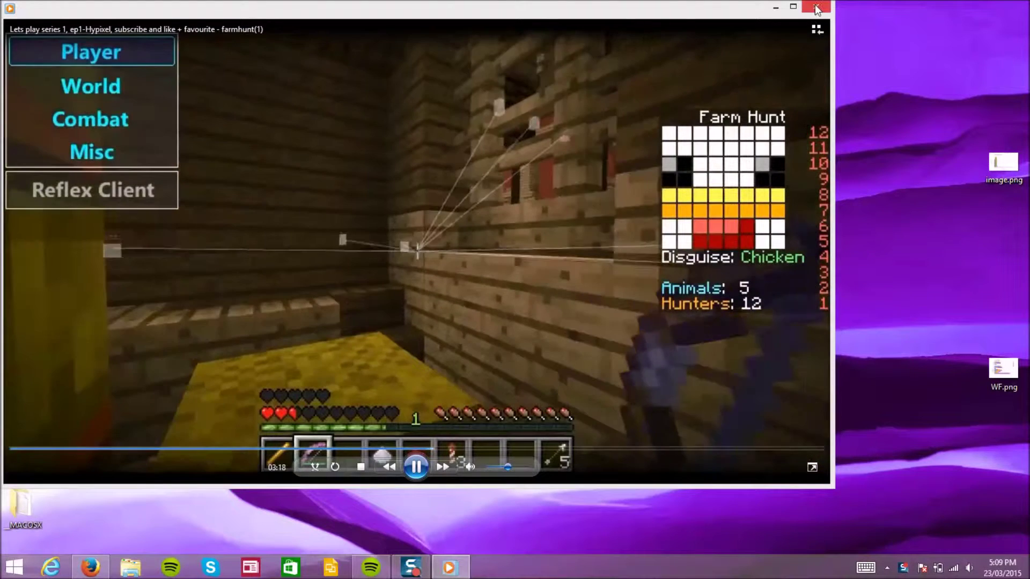
left_click(814, 6)
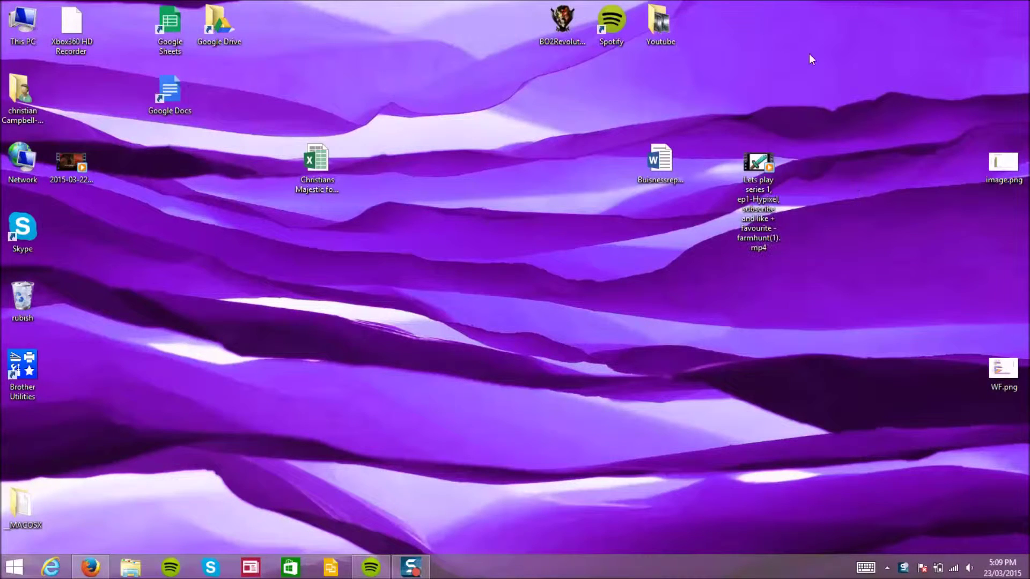
Load Microsoft's Windows Movie Maker download page in Firefox from the 'movi' suggestion, then minimize Firefox.
left_click(100, 571)
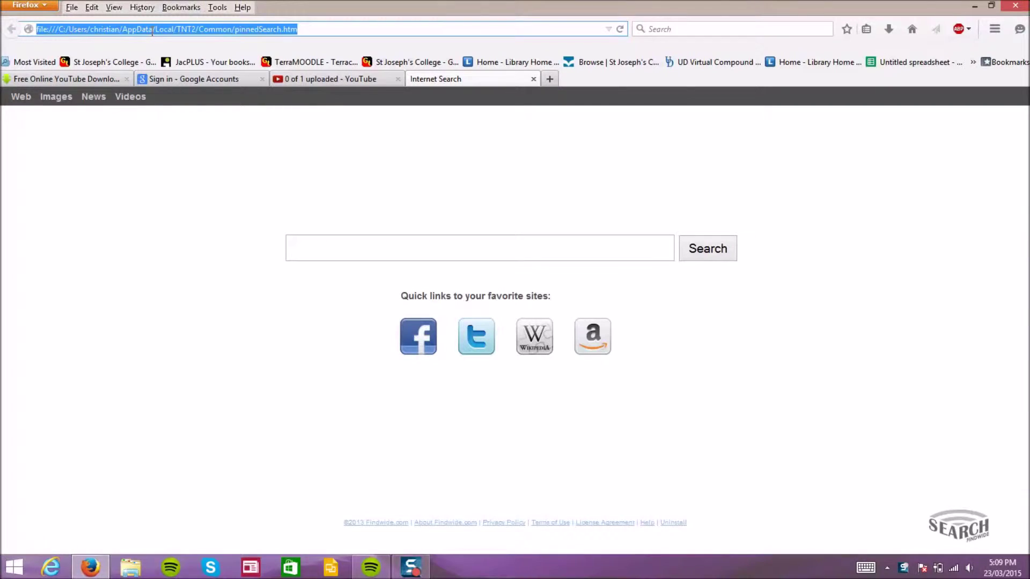
type("m")
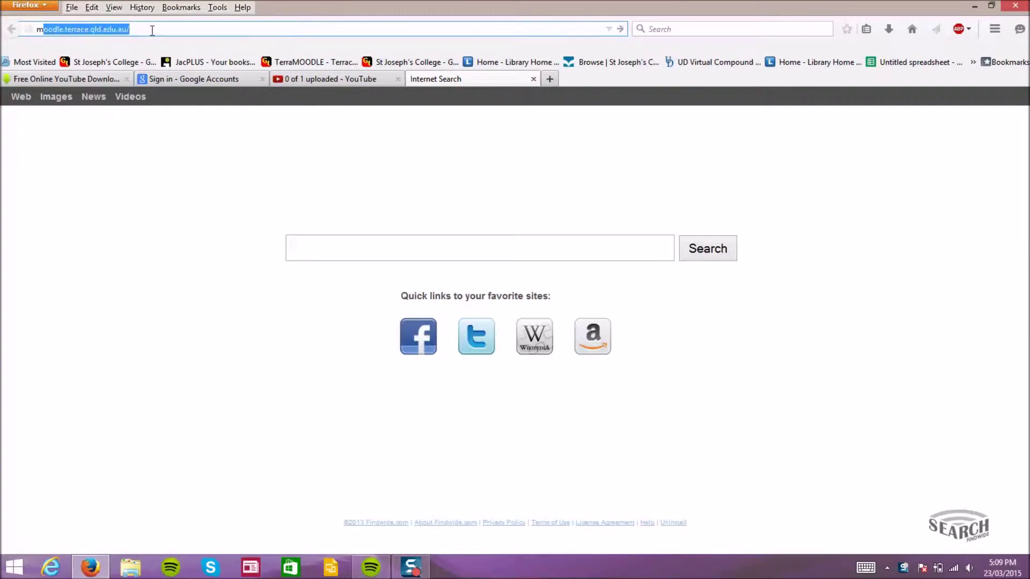
type("ovi")
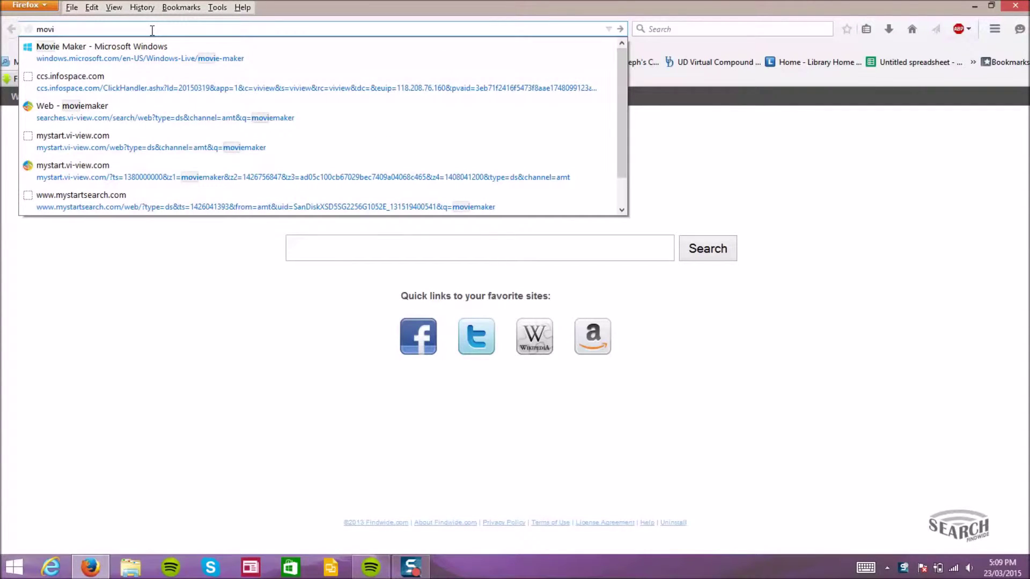
left_click(148, 50)
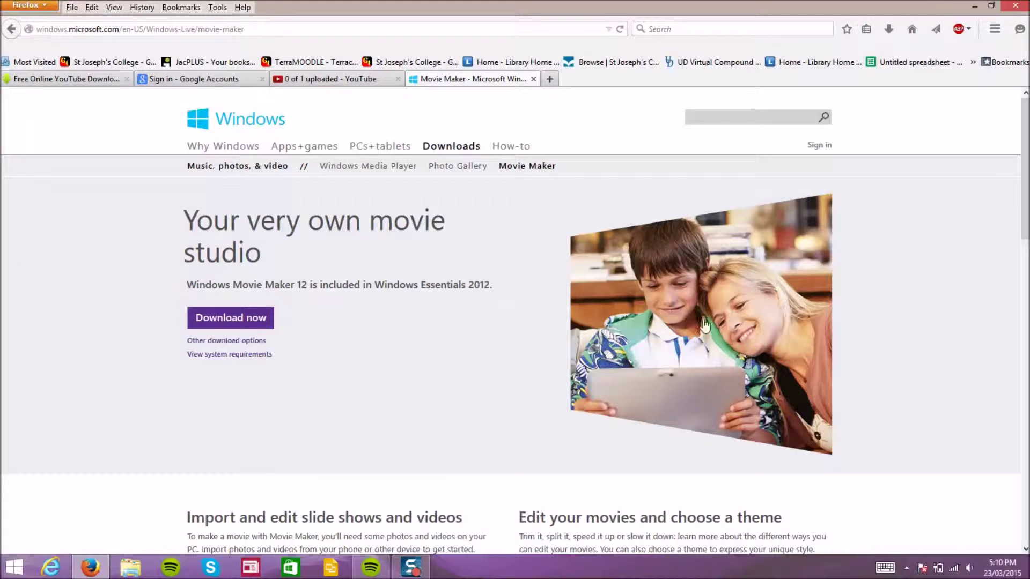
left_click(975, 6)
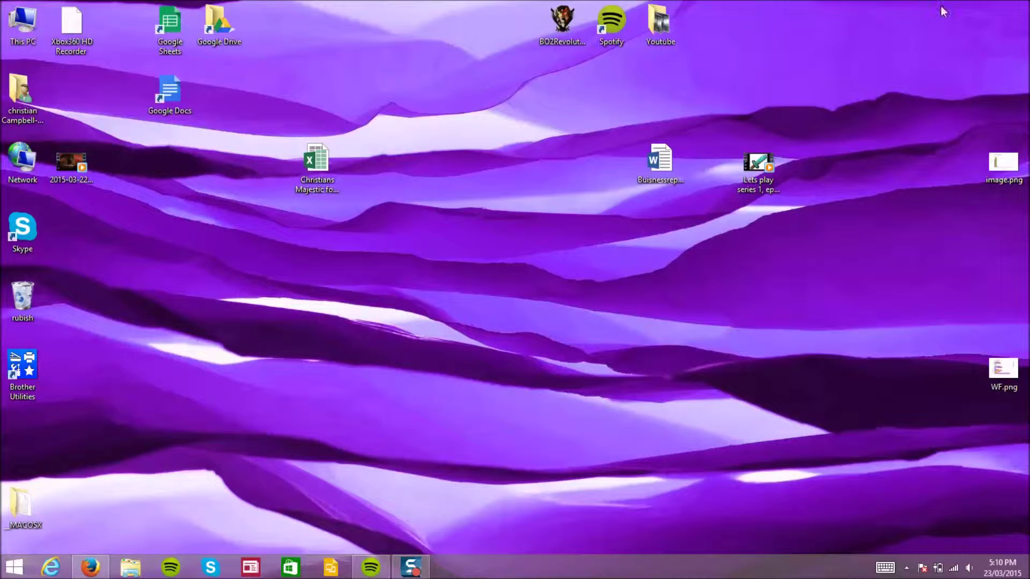
Search Windows for 'movie maker' and launch Movie Maker from the results.
left_click(1005, 154)
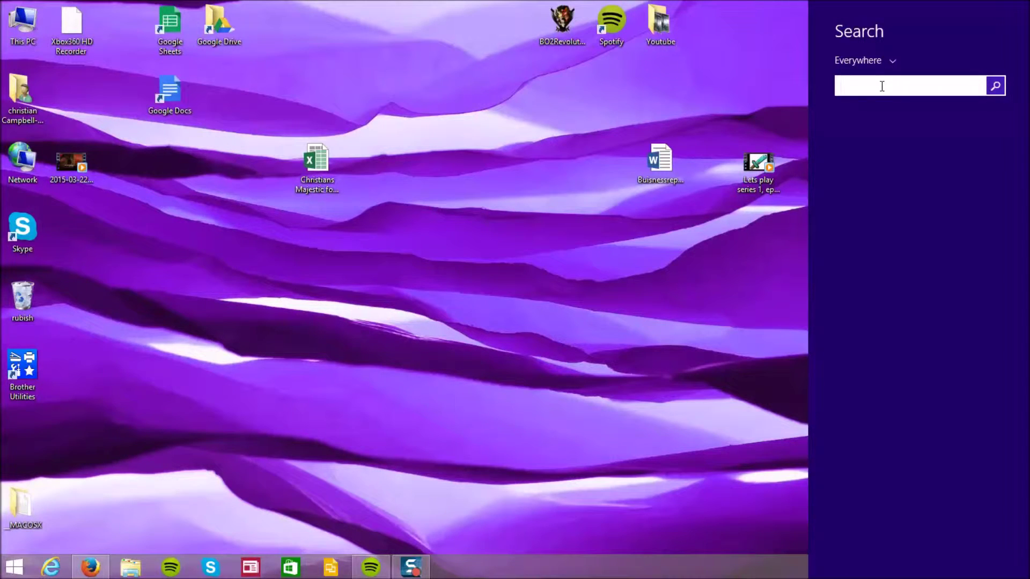
type("movi")
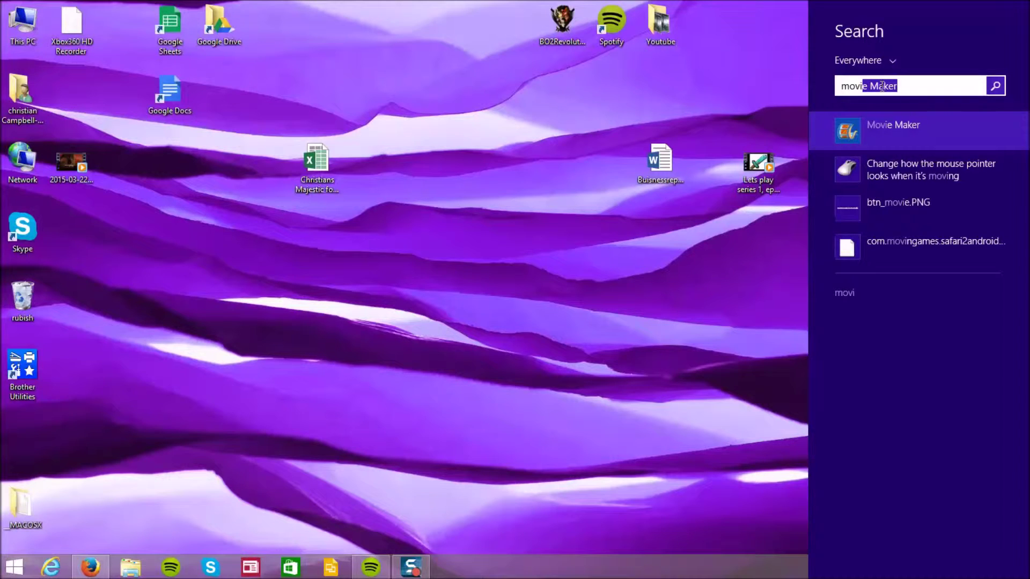
type("e")
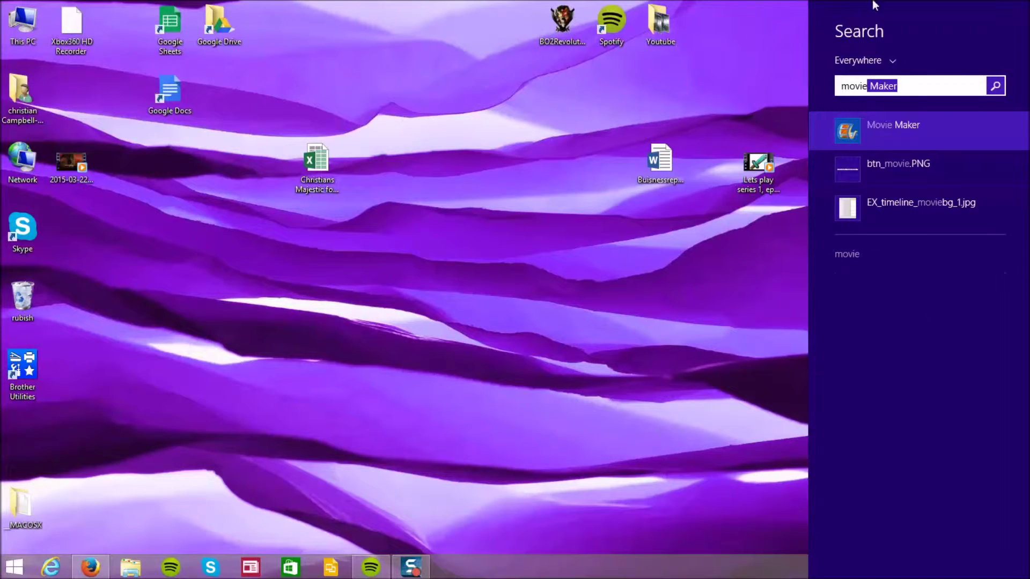
key("Return")
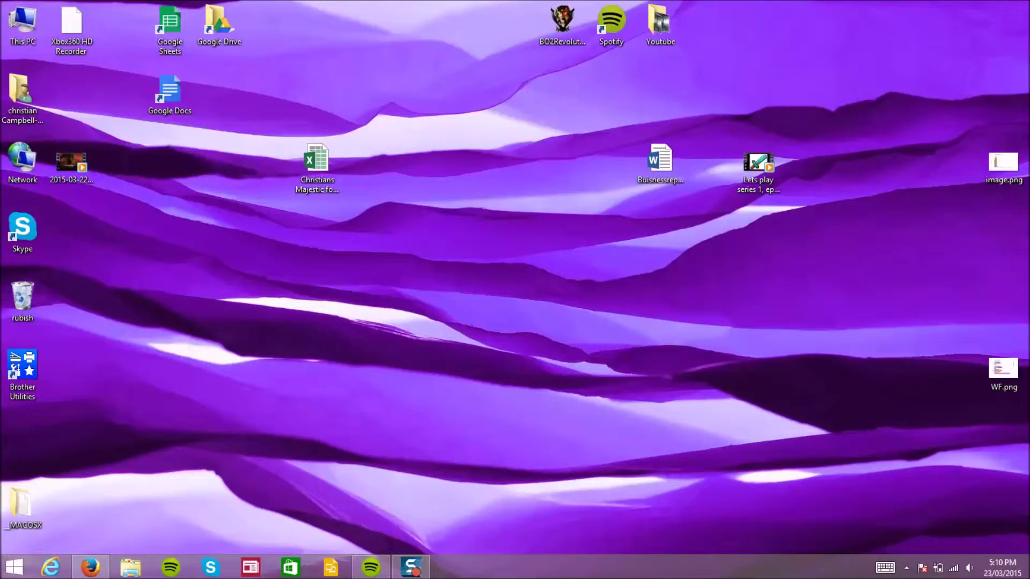
left_click(1010, 157)
type("m")
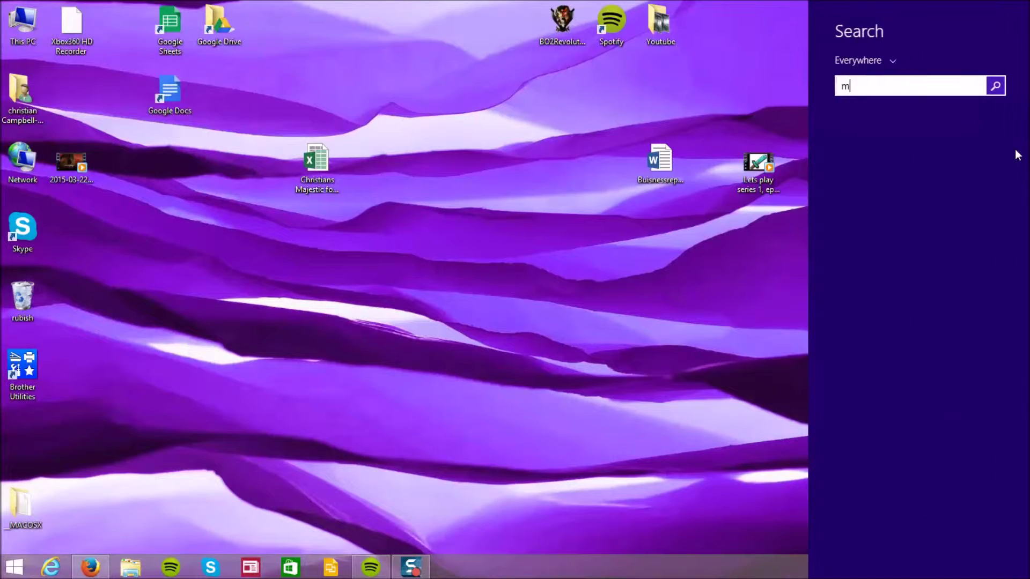
type("ovie Maker")
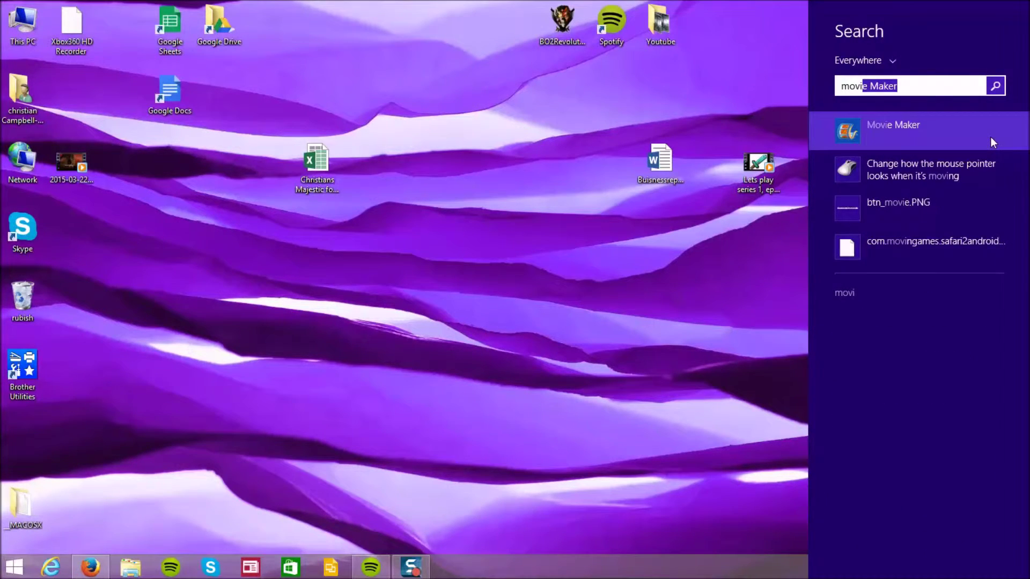
left_click(991, 138)
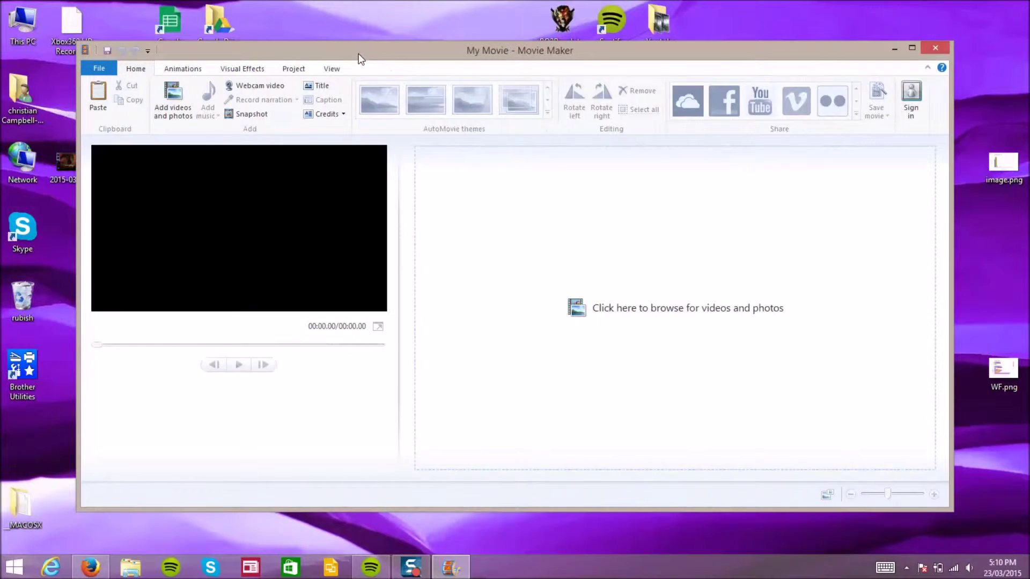
Drag the gameplay video into the storyboard and play the 06:25.99 clip in the preview.
mouse_move(358, 52)
left_mouse_down()
mouse_move(436, 98)
mouse_move(415, 227)
left_mouse_up()
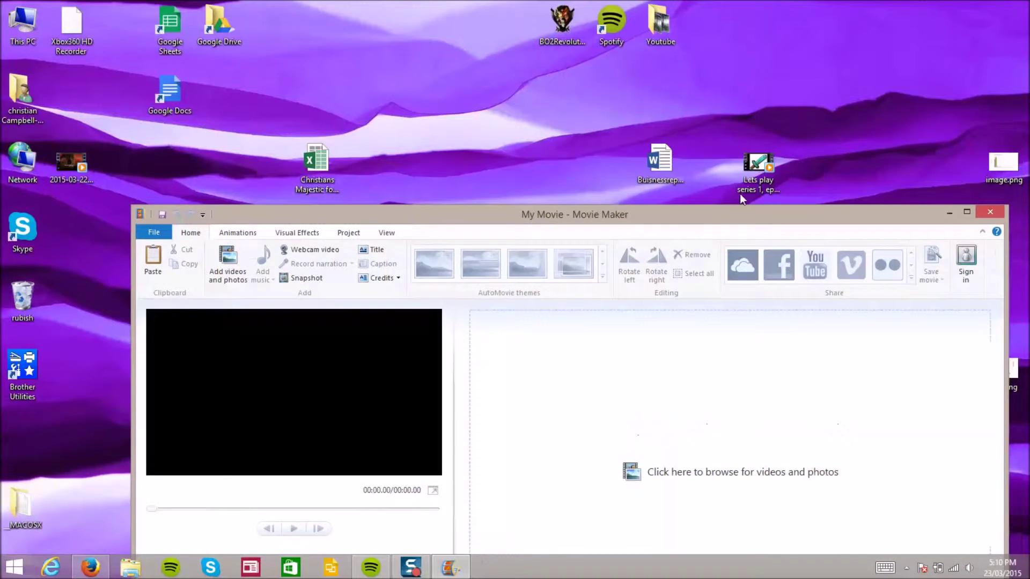
left_click_drag(753, 185, 733, 378)
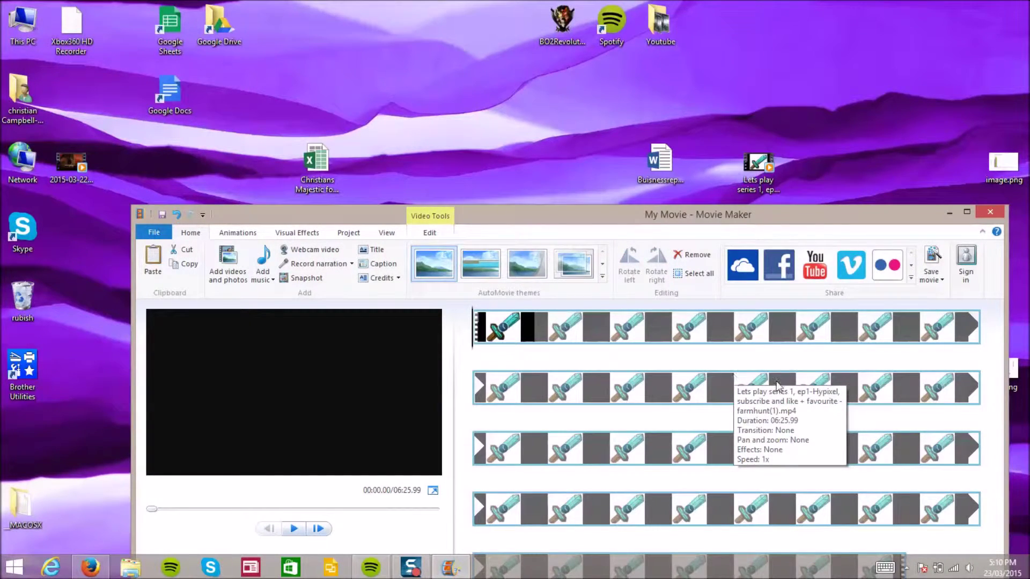
left_click_drag(831, 215, 803, 99)
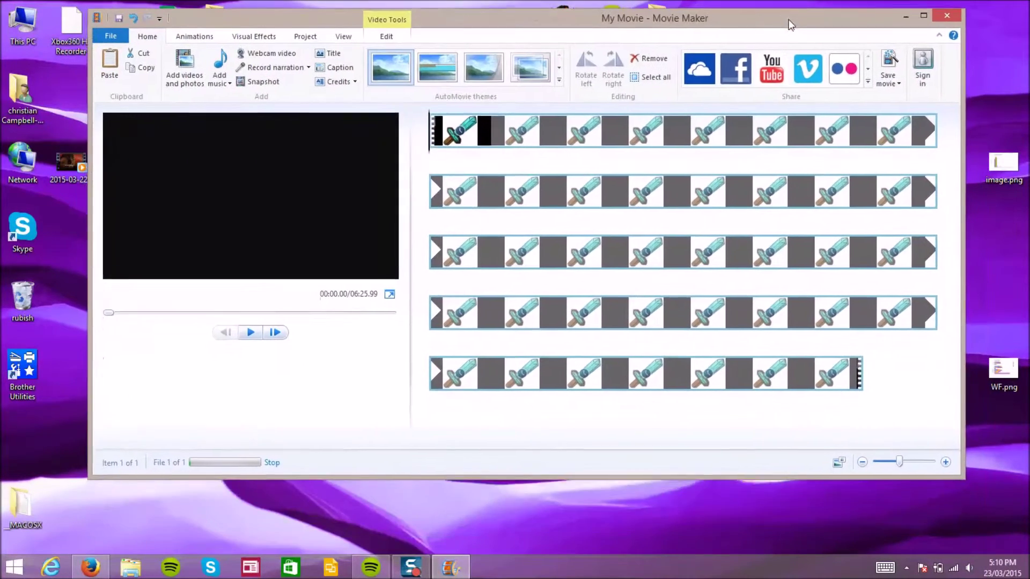
left_click_drag(803, 98, 791, 37)
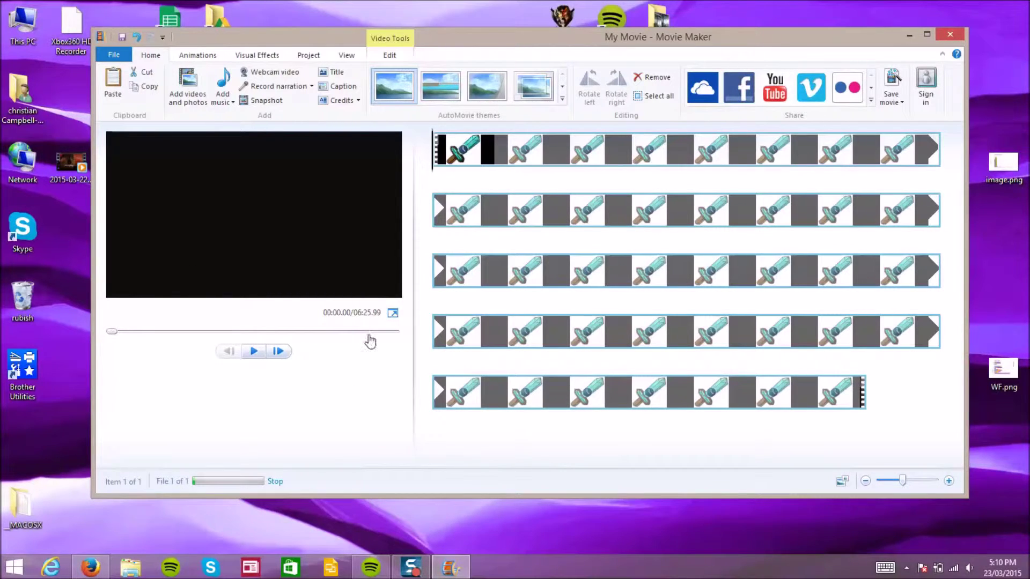
left_click(253, 351)
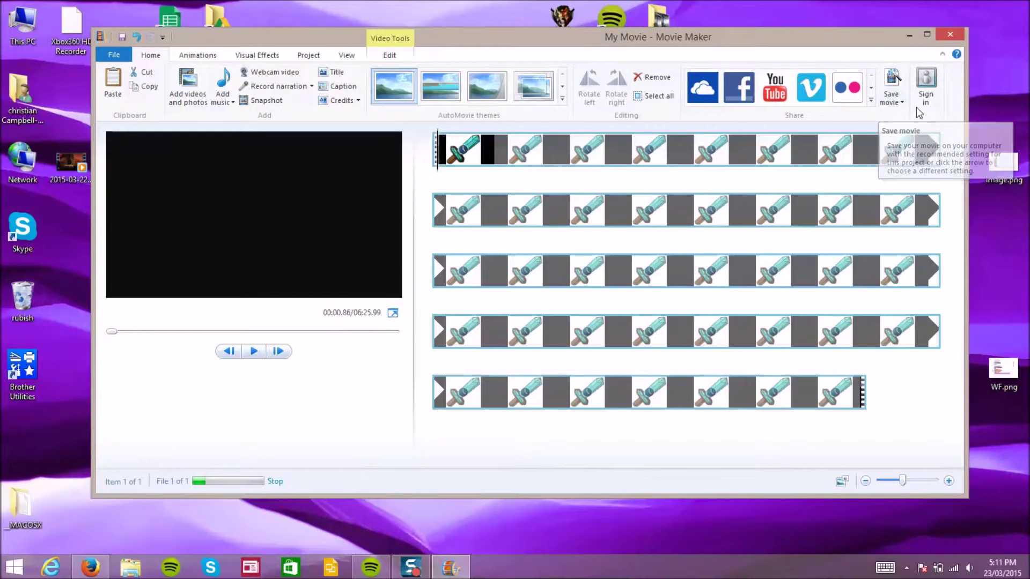
Pick 'For high-definition display' from the Save movie settings list.
left_click(900, 103)
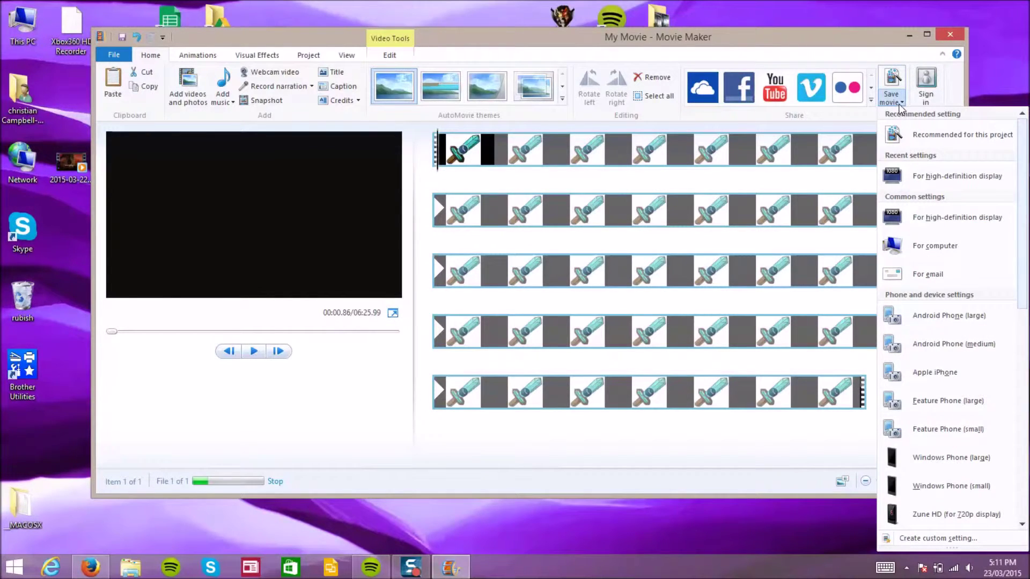
left_click(914, 182)
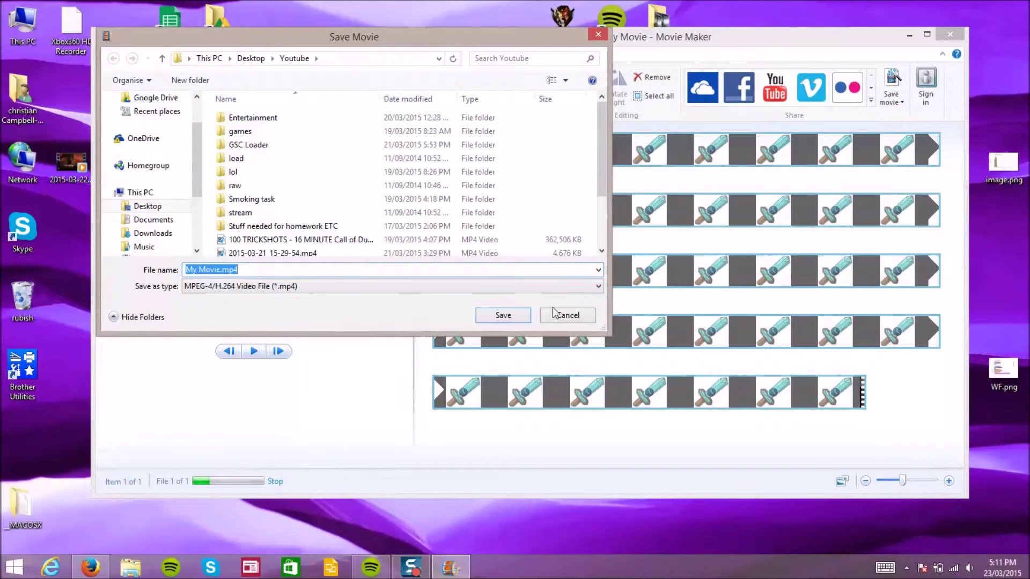
scroll(157, 135, "up", 1)
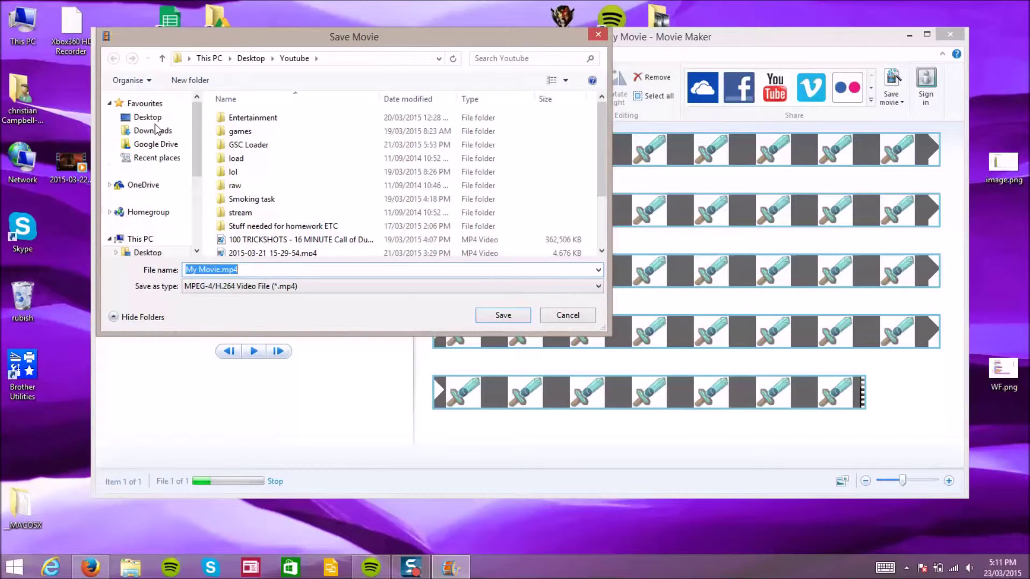
Save My Movie.mp4 to the Desktop.
left_click(147, 117)
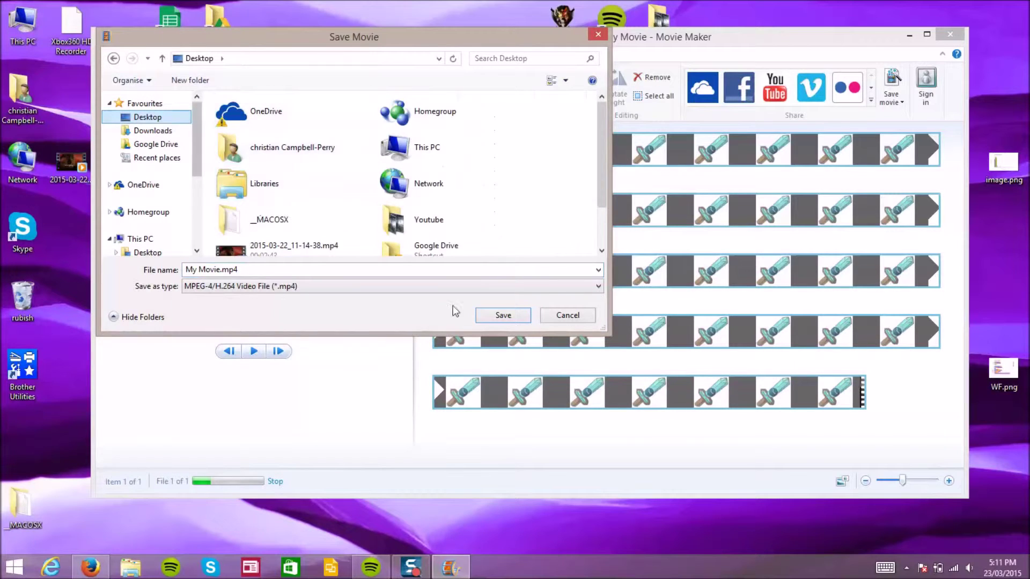
scroll(512, 216, "down", 1)
scroll(511, 216, "up", 1)
scroll(512, 216, "down", 1)
scroll(512, 216, "up", 1)
scroll(511, 215, "down", 1)
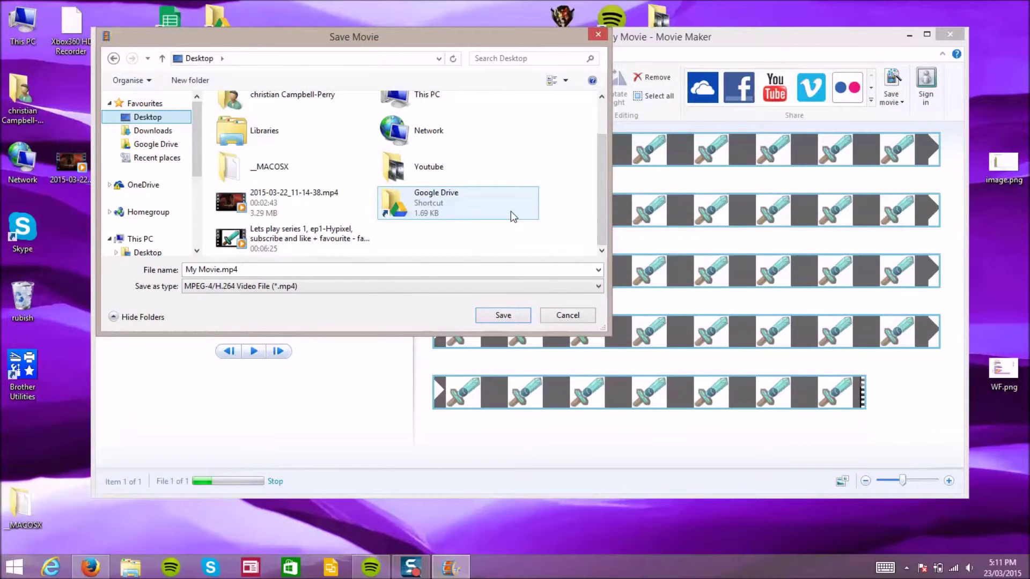
left_click(499, 319)
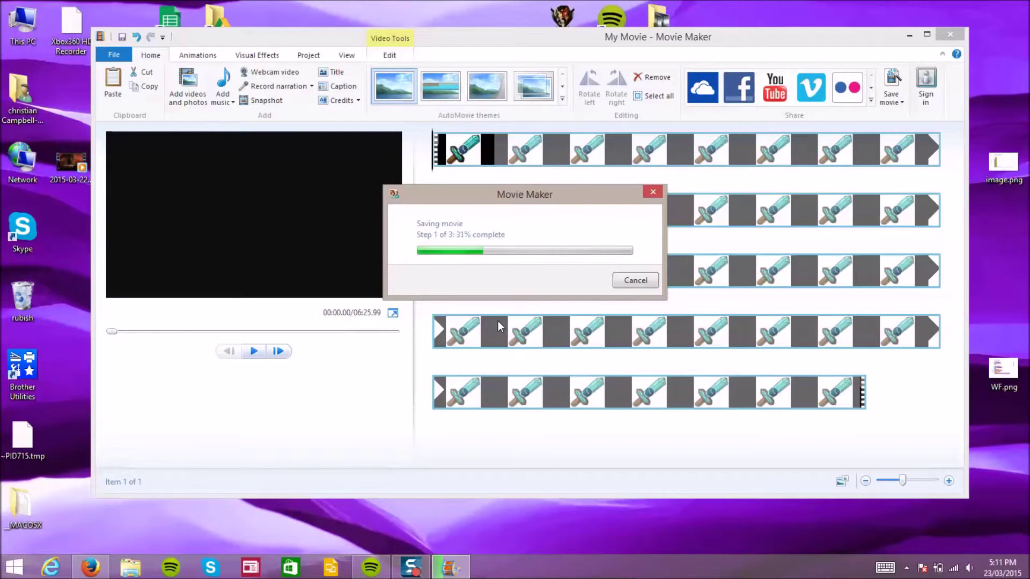
Cancel the My Movie.mp4 render, then quit Movie Maker without saving project changes.
left_click(648, 280)
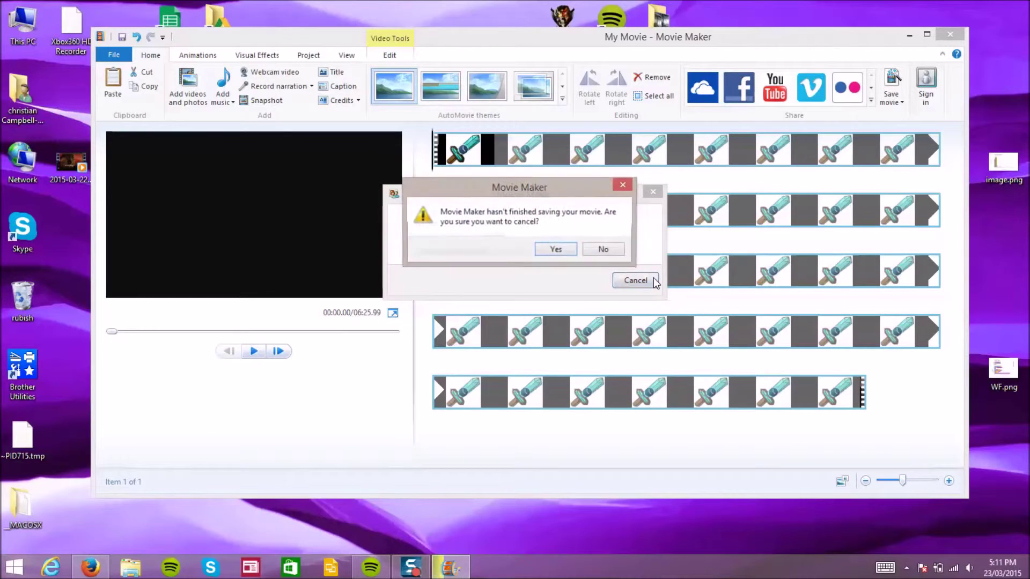
left_click(558, 249)
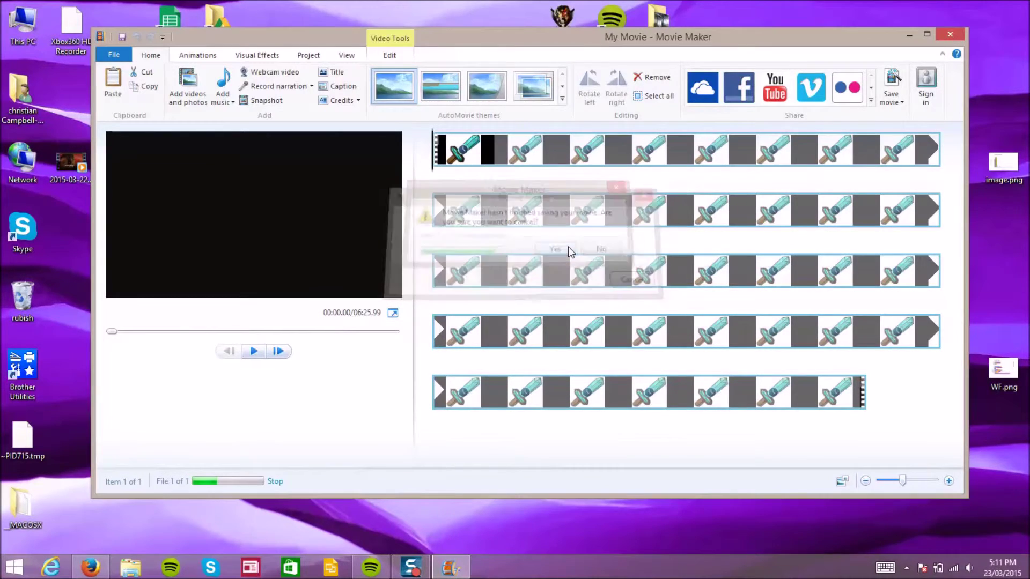
left_click(949, 34)
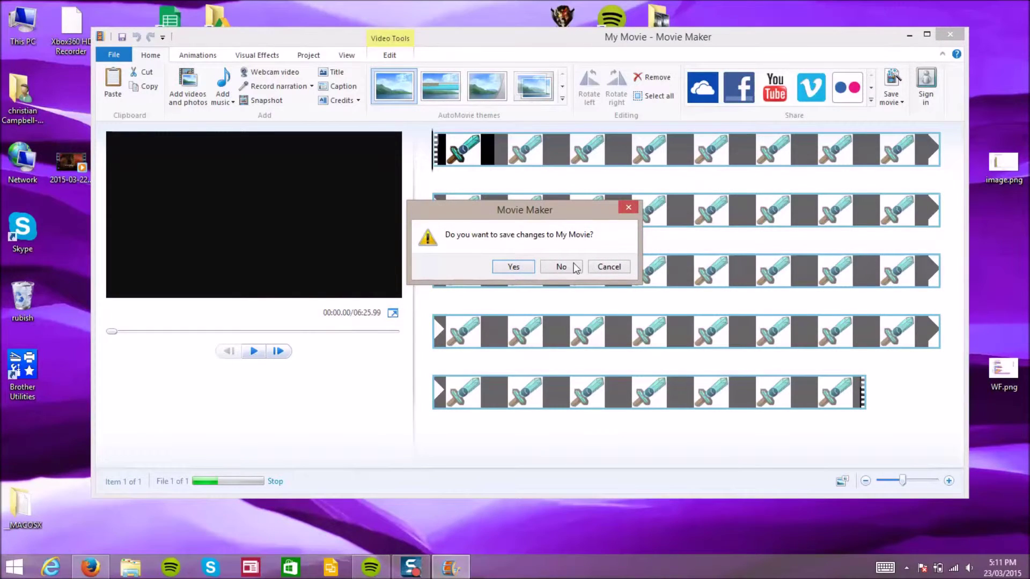
left_click(555, 268)
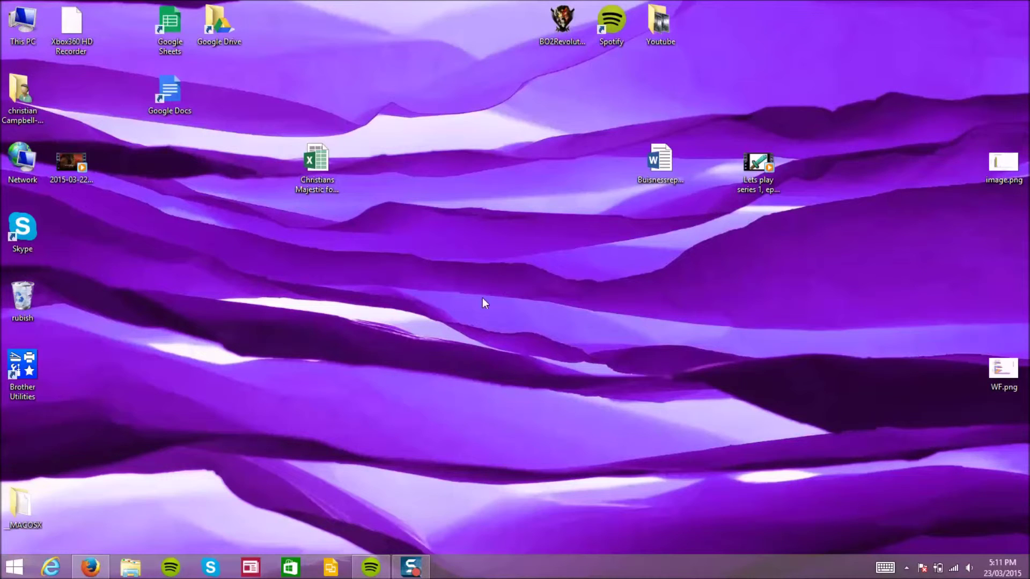
left_click(91, 568)
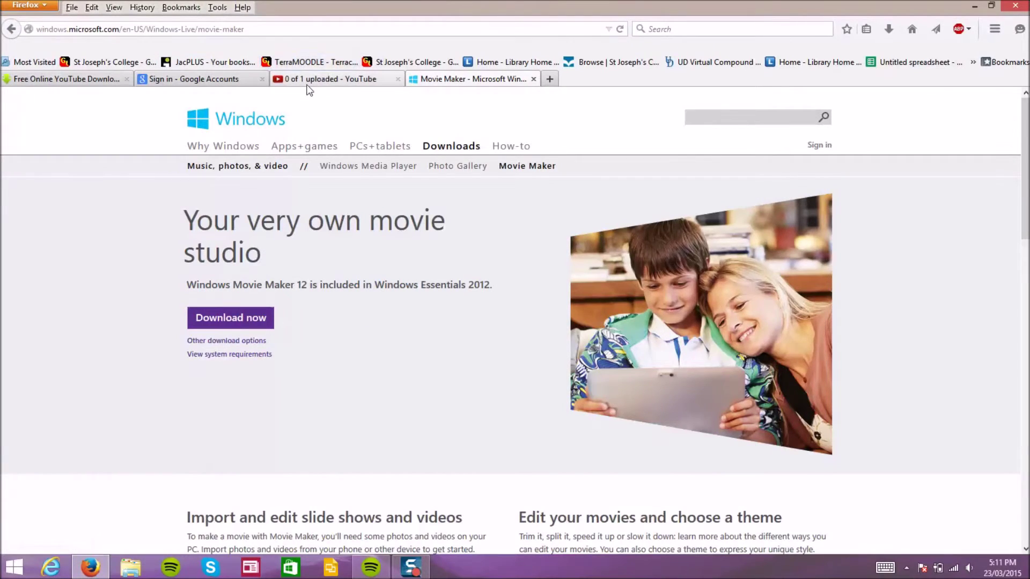
left_click(326, 80)
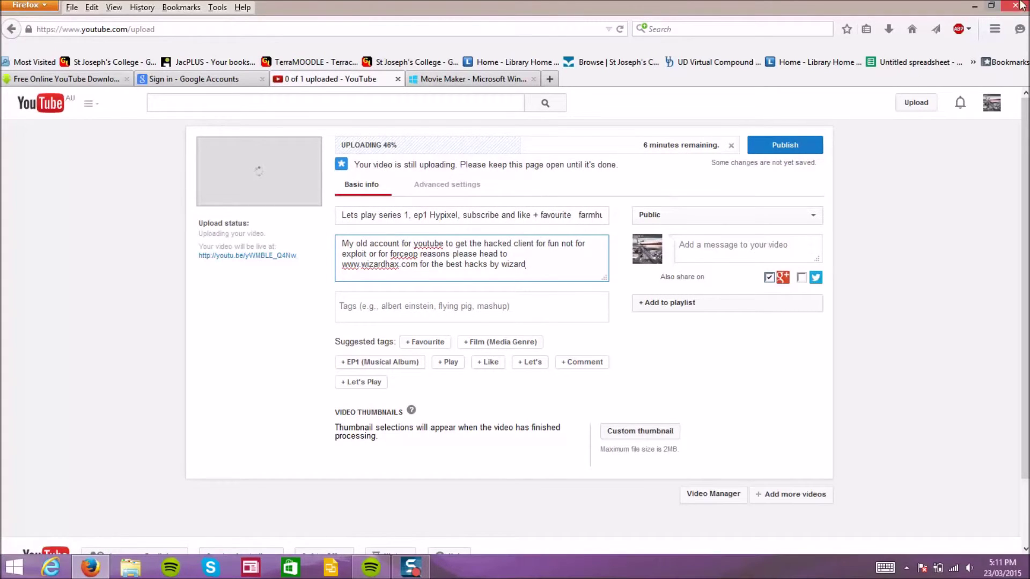
left_click(974, 5)
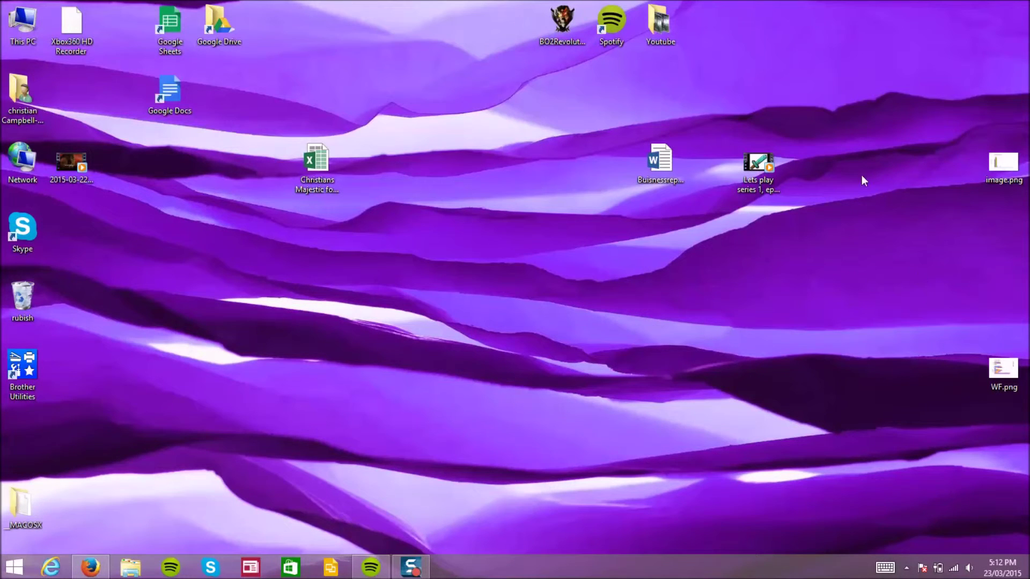
left_click_drag(958, 89, 773, 360)
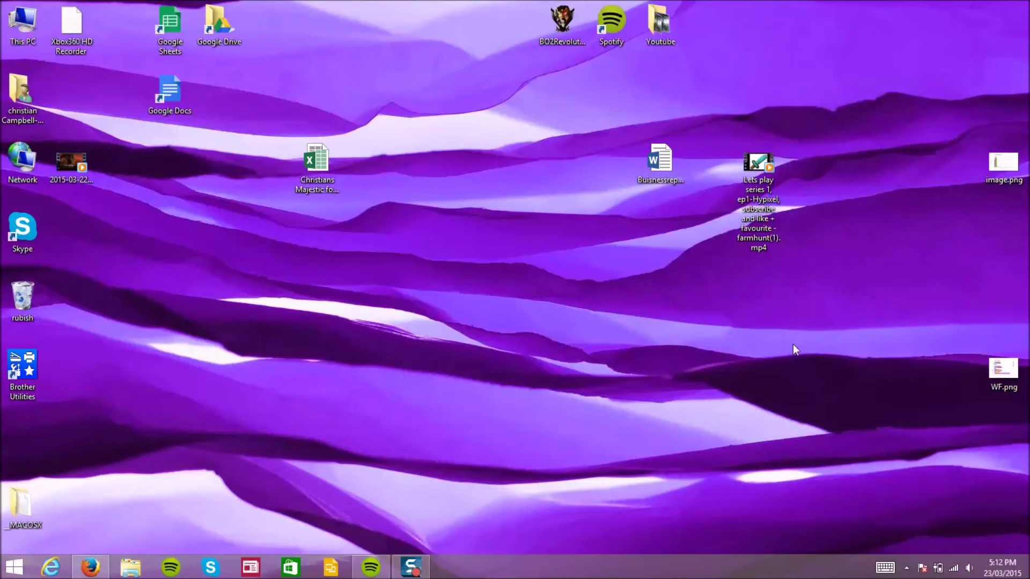
mouse_move(522, 48)
left_mouse_down()
mouse_move(603, 281)
mouse_move(587, 415)
left_mouse_up()
left_click(411, 568)
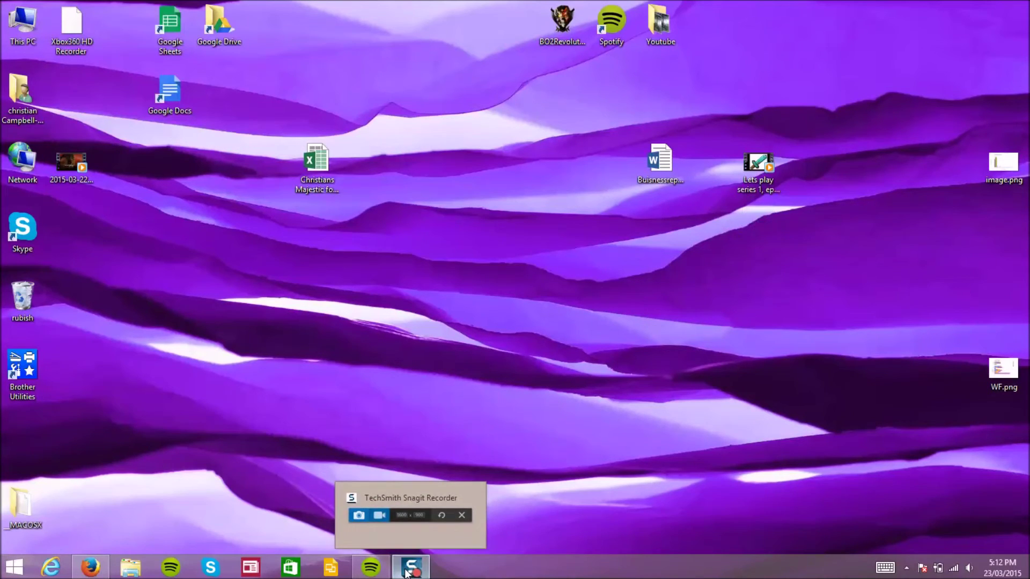